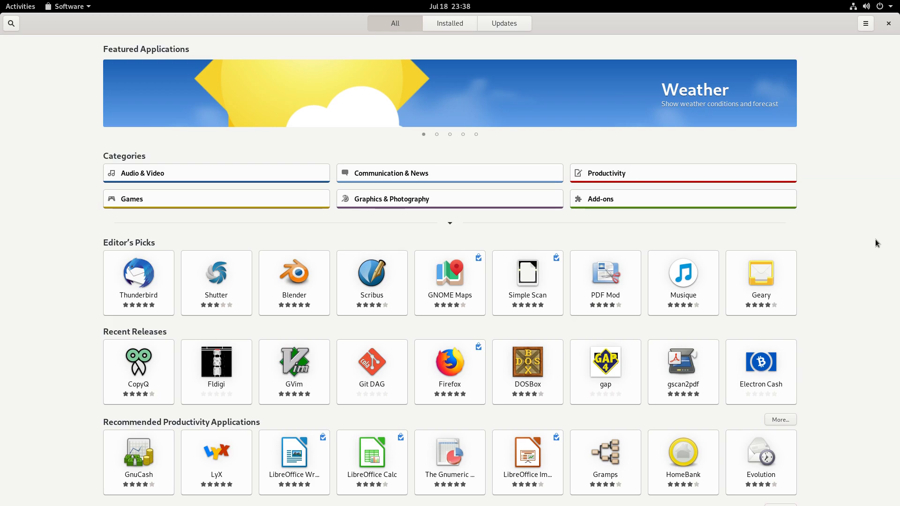
Browse the installed apps in Software, then view the About details reporting Fedora 30
{"action": "left_click", "coordinate": [448, 24]}
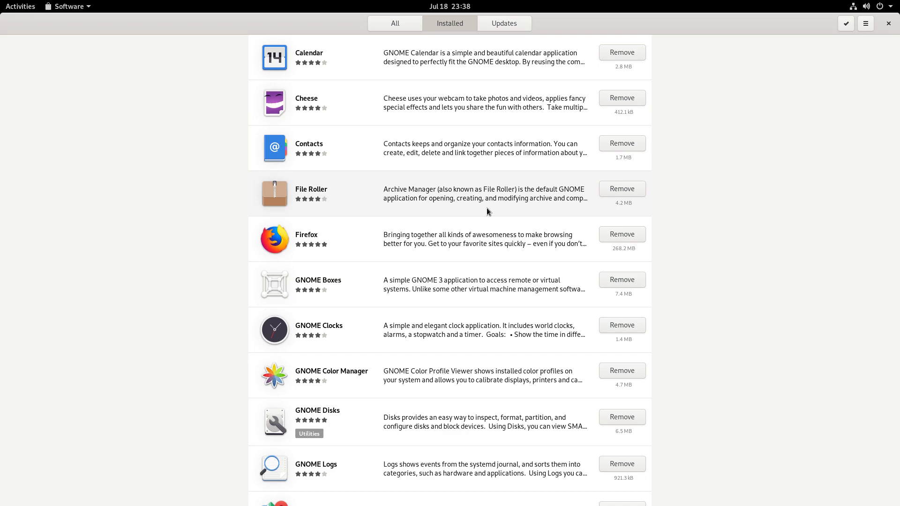
{"action": "scroll", "coordinate": [460, 280], "scroll_direction": "down", "scroll_amount": 3}
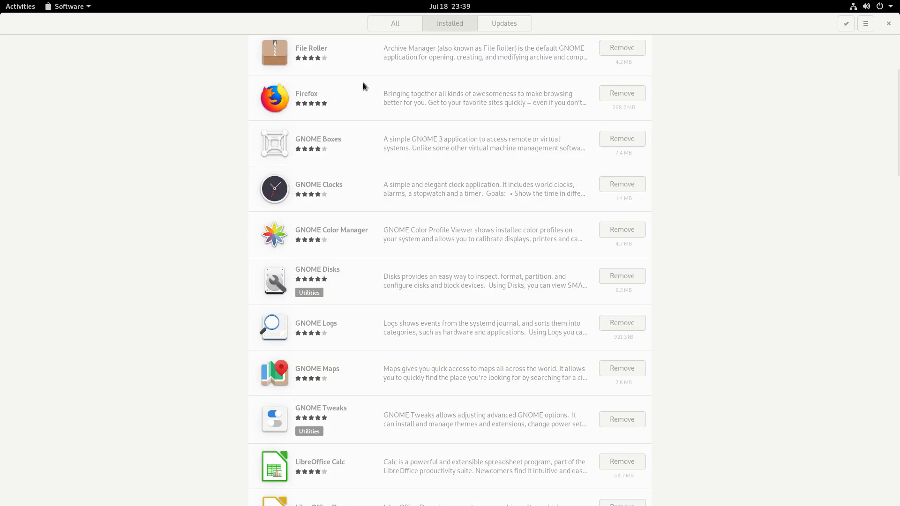
{"action": "scroll", "coordinate": [208, 365], "scroll_direction": "down", "scroll_amount": 2}
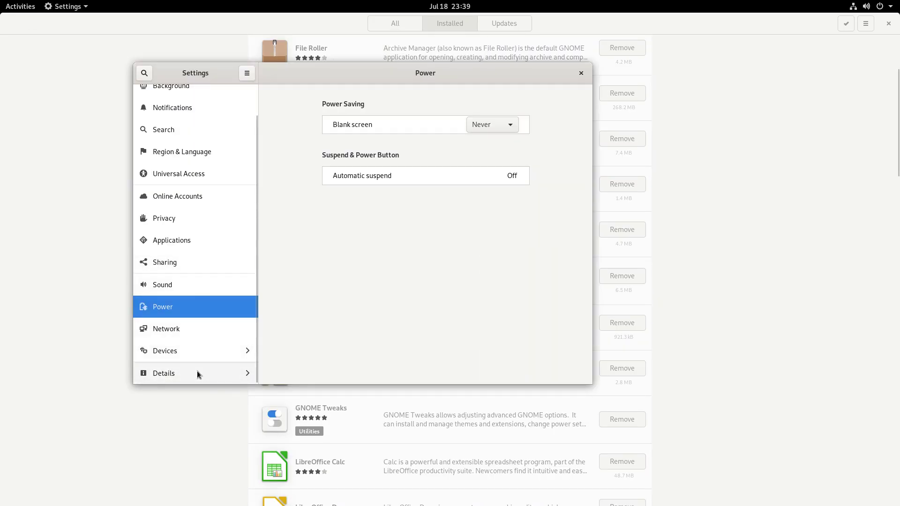
{"action": "left_click", "coordinate": [197, 373]}
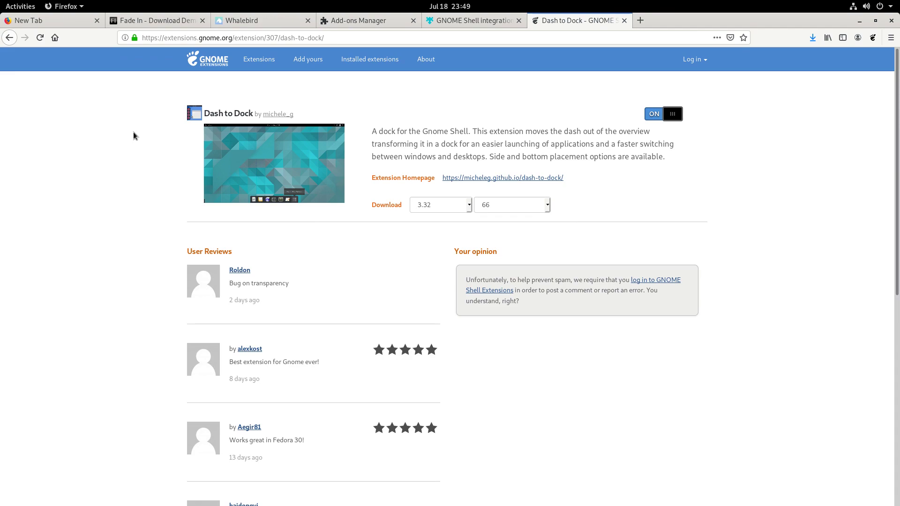
Look over the Fade In download page and the Whalebird page in Firefox
{"action": "left_click", "coordinate": [122, 21]}
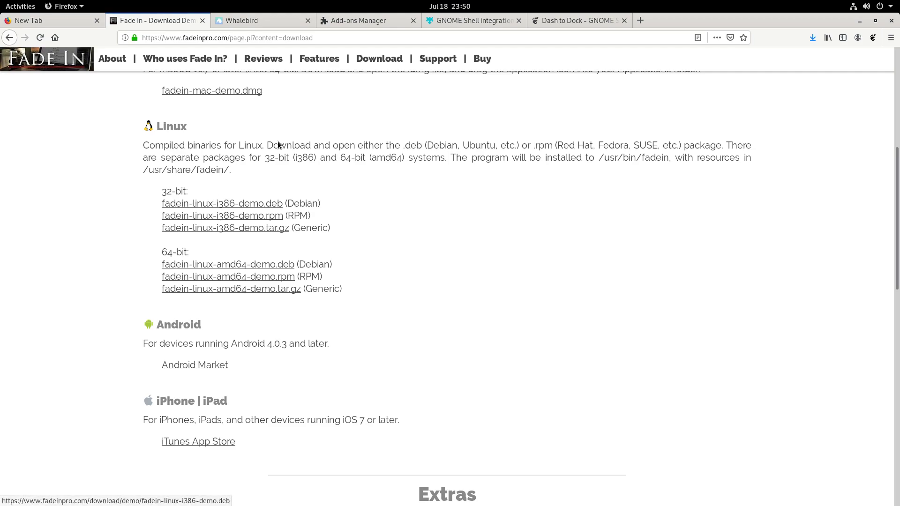
{"action": "left_click", "coordinate": [250, 23]}
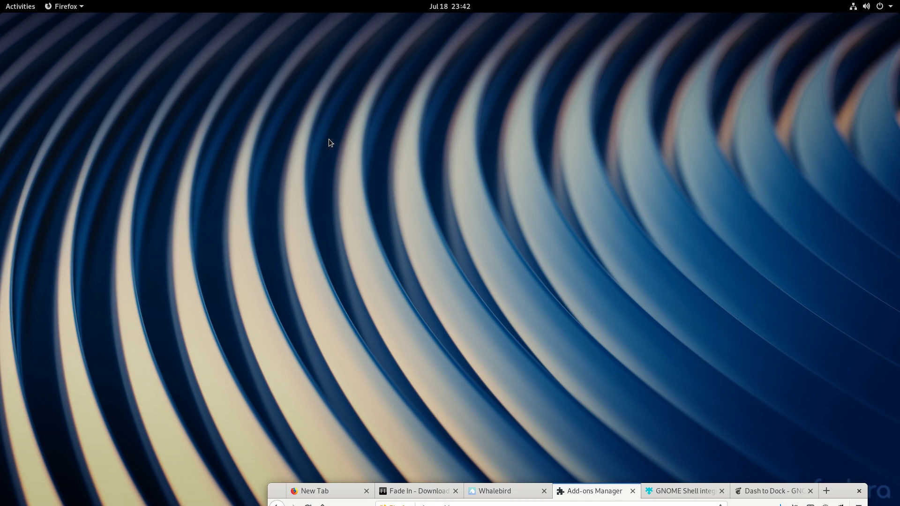
{"action": "left_click", "coordinate": [20, 10]}
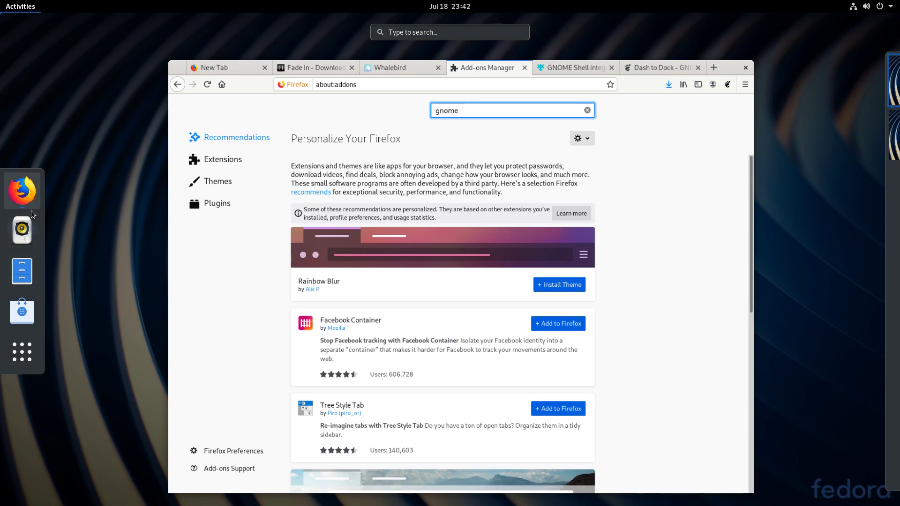
{"action": "left_click", "coordinate": [21, 351]}
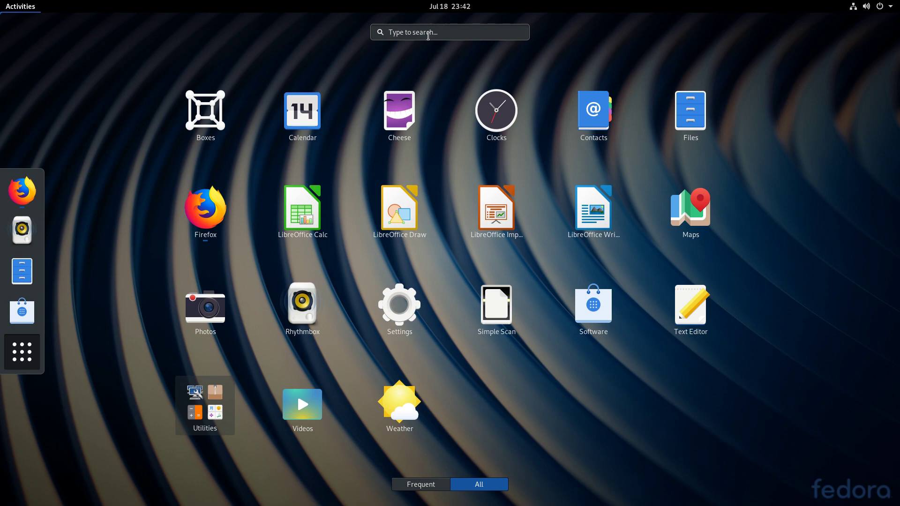
{"action": "left_click", "coordinate": [20, 6]}
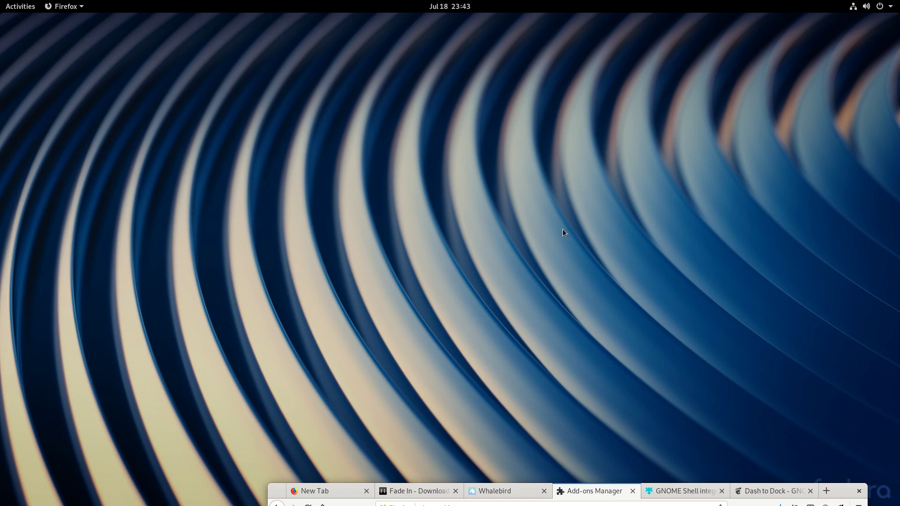
{"action": "left_click", "coordinate": [18, 8]}
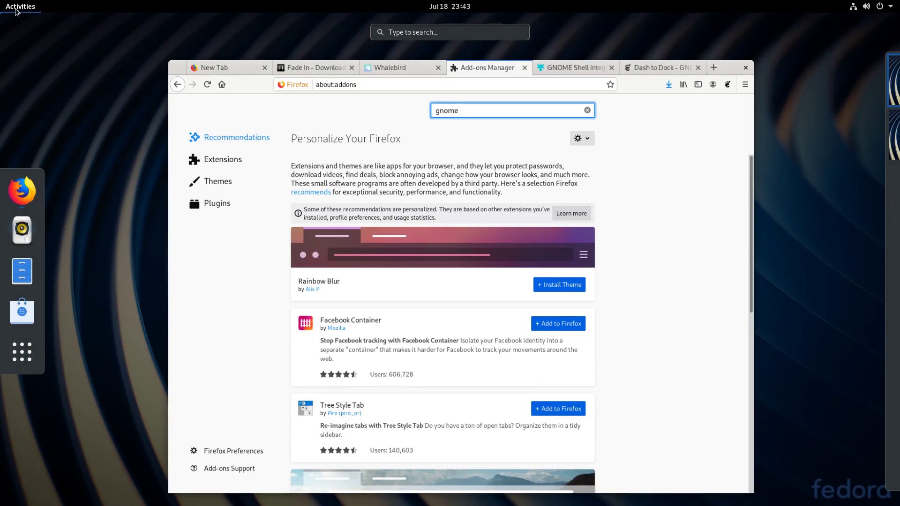
{"action": "left_click", "coordinate": [18, 10]}
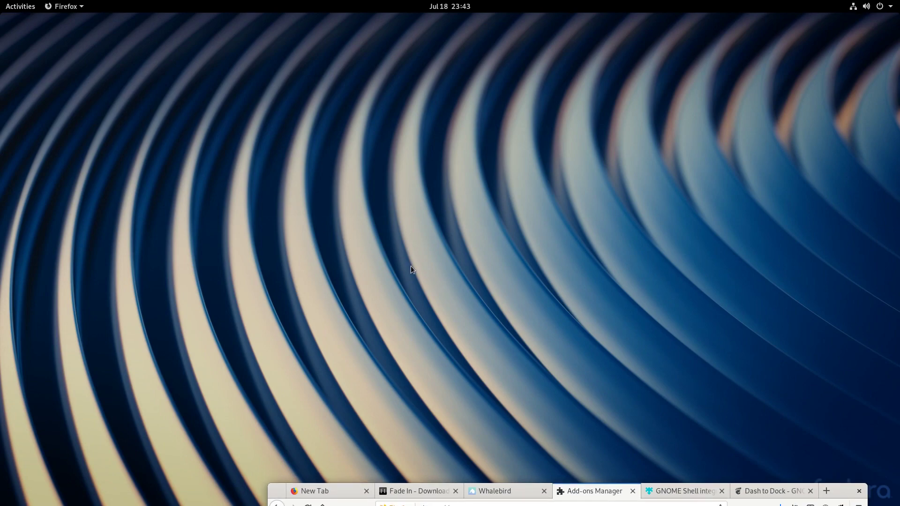
{"action": "key", "text": "super"}
{"action": "type", "text": "fdf"}
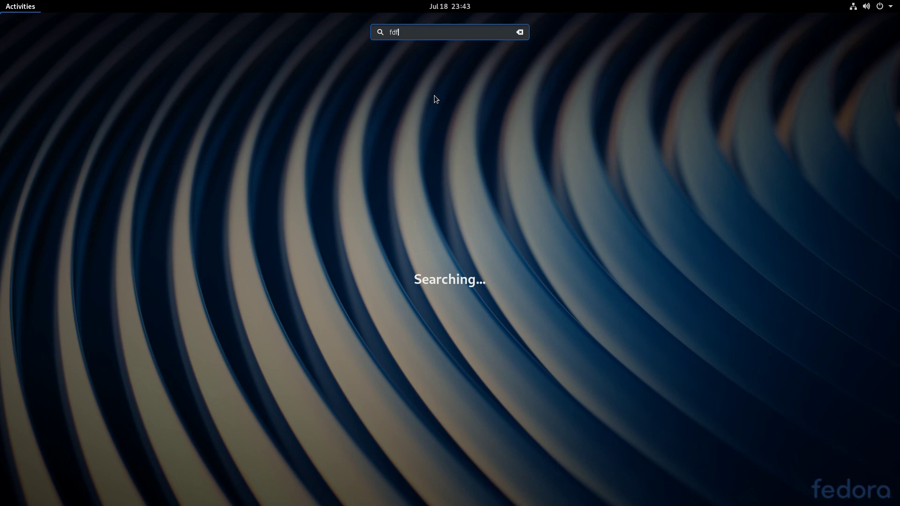
{"action": "key", "text": "BackSpace"}
{"action": "key", "text": "BackSpace"}
{"action": "key", "text": "BackSpace"}
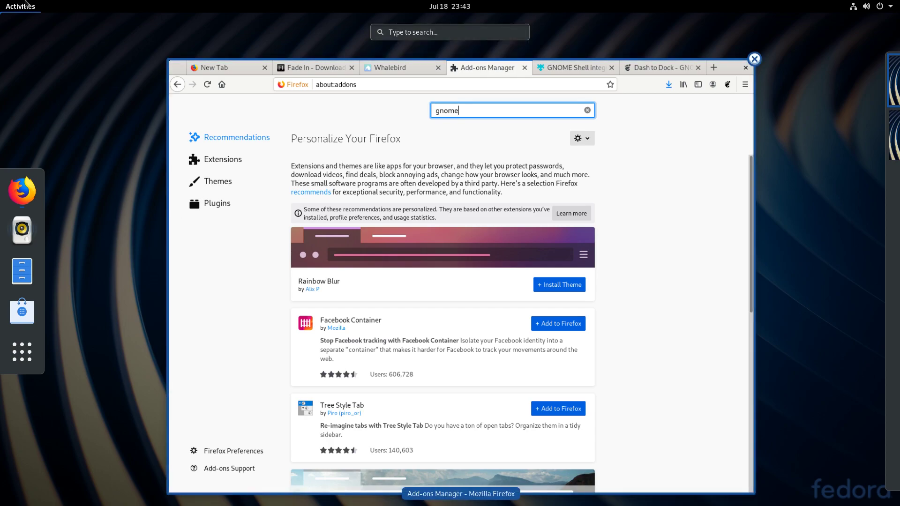
{"action": "left_click", "coordinate": [202, 201]}
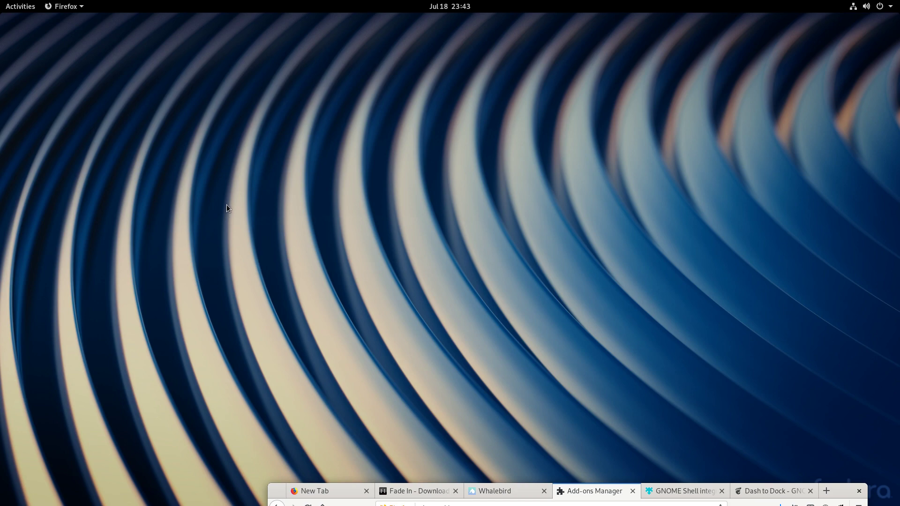
{"action": "left_click", "coordinate": [24, 8]}
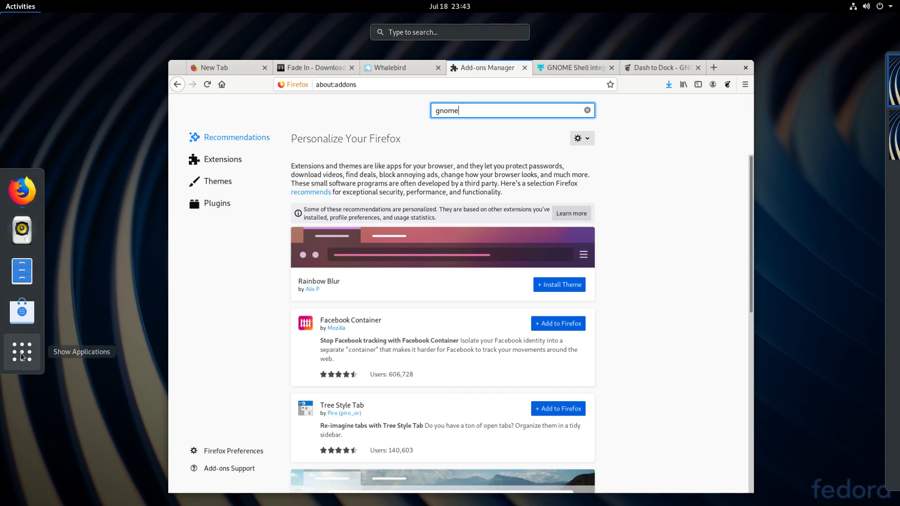
{"action": "left_click", "coordinate": [20, 7]}
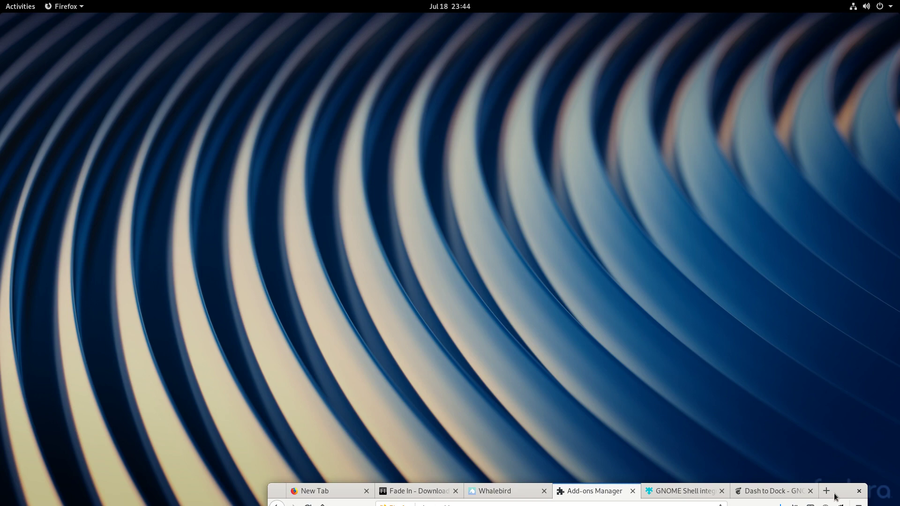
Bring Firefox up from the bottom edge, maximize it, then unmaximize and reposition it
{"action": "left_click_drag", "start_coordinate": [850, 490], "coordinate": [661, 148]}
{"action": "double_click", "coordinate": [661, 147]}
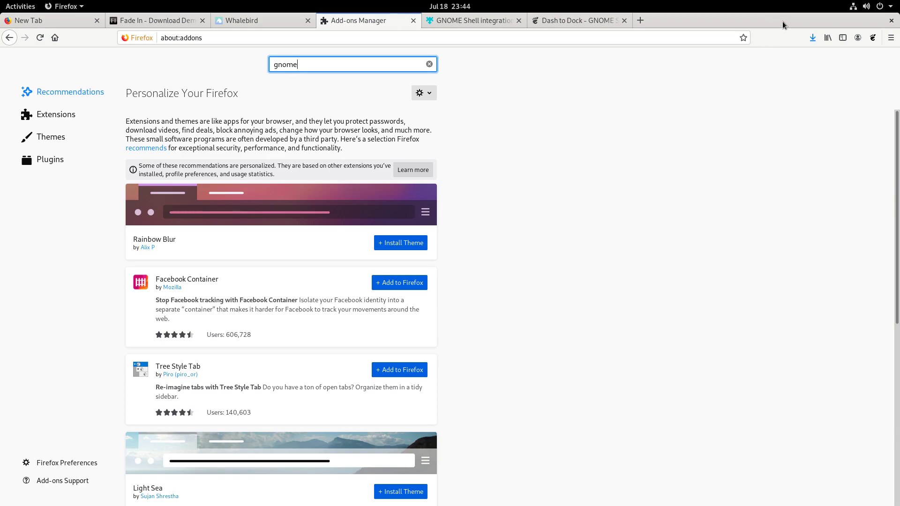
{"action": "left_click_drag", "start_coordinate": [782, 23], "coordinate": [729, 274]}
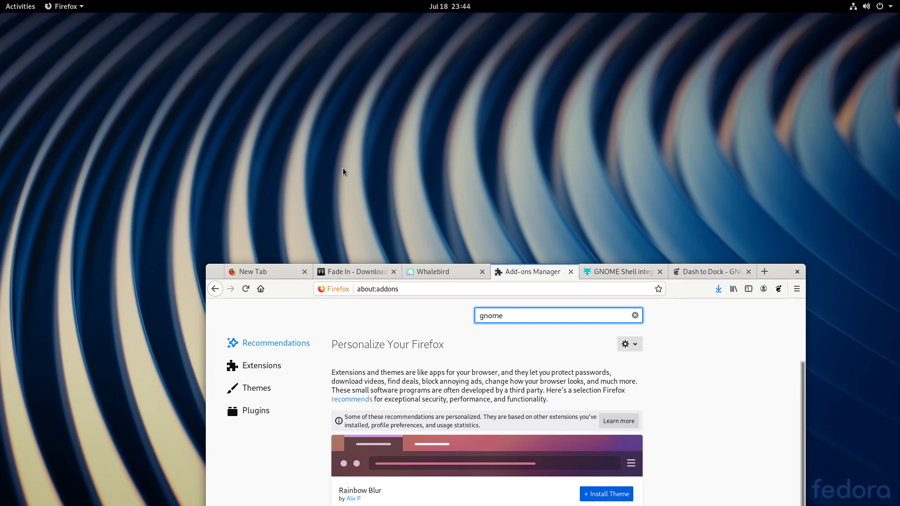
{"action": "left_click_drag", "start_coordinate": [775, 271], "coordinate": [749, 51]}
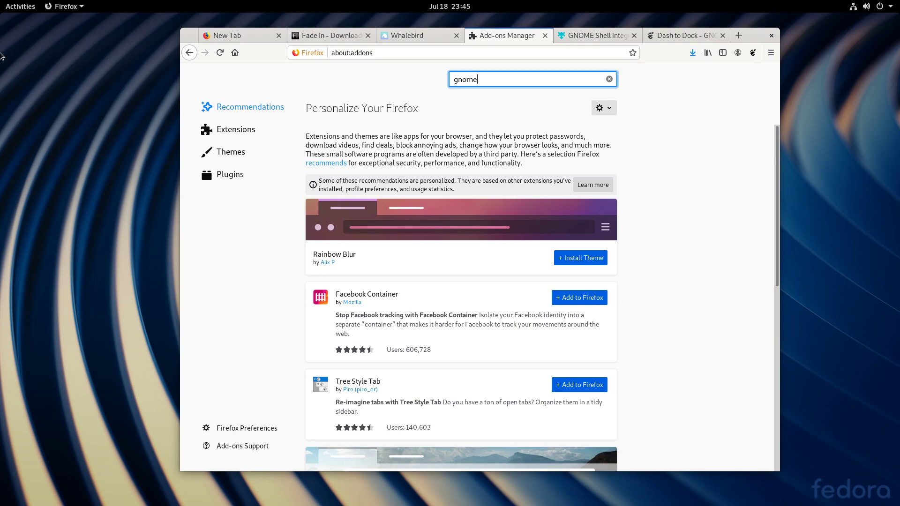
Open Software from the overview, maximize it, and search for 'twea'
{"action": "left_click", "coordinate": [20, 6]}
{"action": "left_click", "coordinate": [19, 310]}
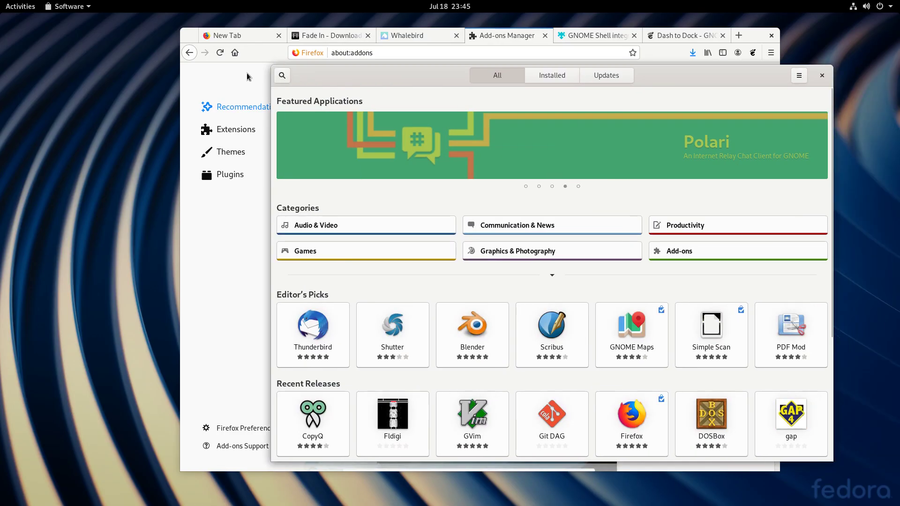
{"action": "double_click", "coordinate": [361, 77]}
{"action": "type", "text": "twea"}
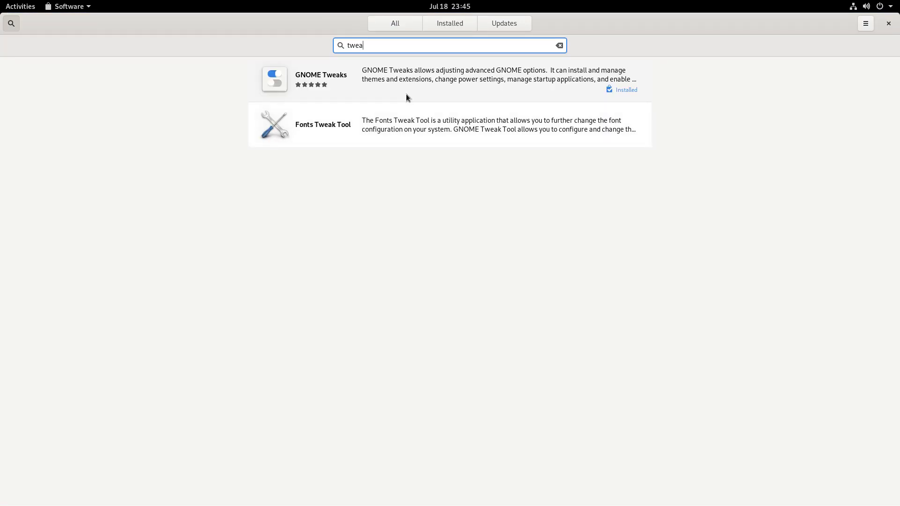
Launch Tweaks from the application grid by searching 'tw'
{"action": "left_click", "coordinate": [21, 6]}
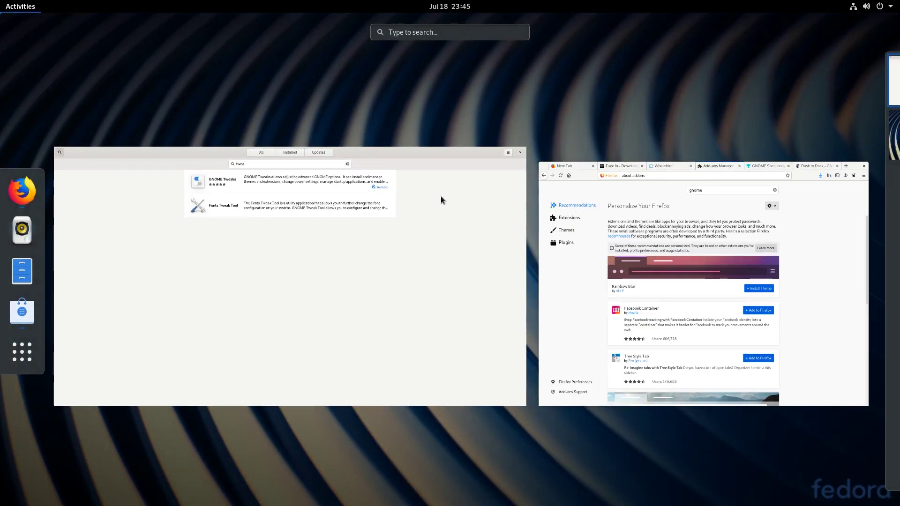
{"action": "left_click", "coordinate": [23, 354]}
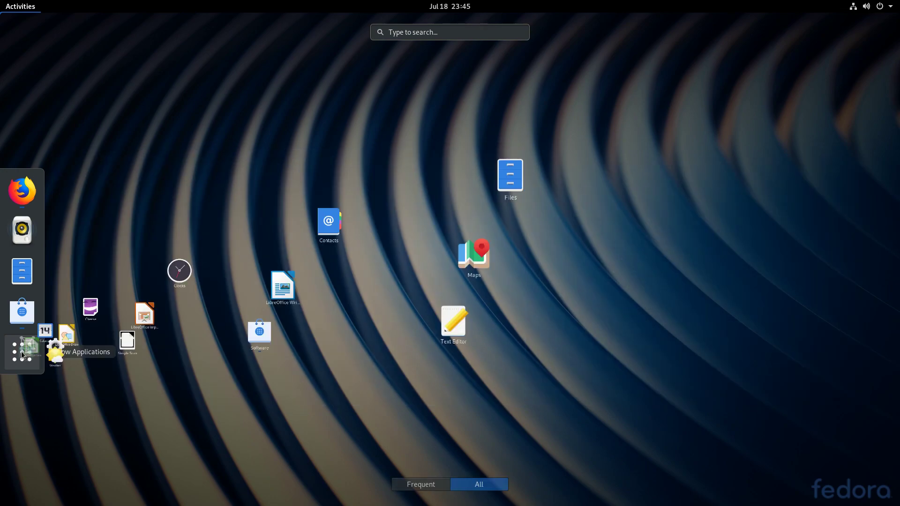
{"action": "type", "text": "tw"}
{"action": "left_click", "coordinate": [461, 83]}
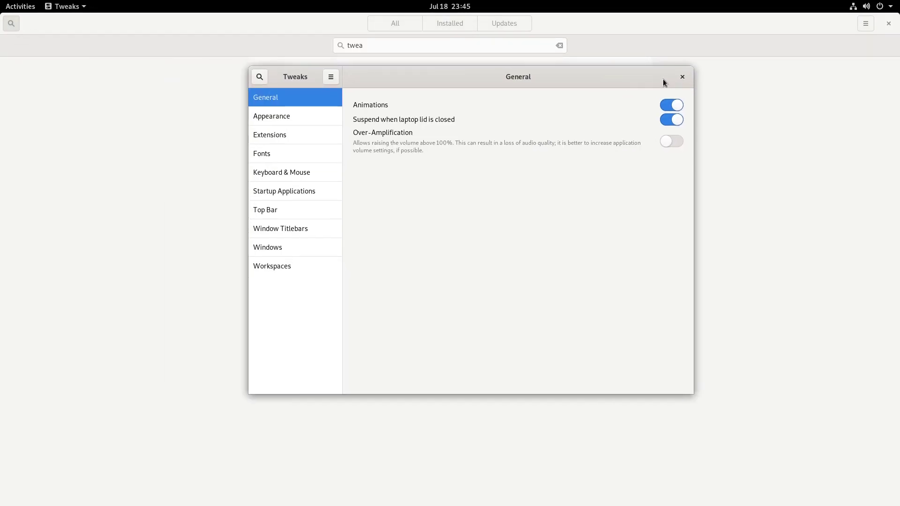
Switch on the Maximize and Minimize buttons under Window Titlebars
{"action": "left_click", "coordinate": [293, 232]}
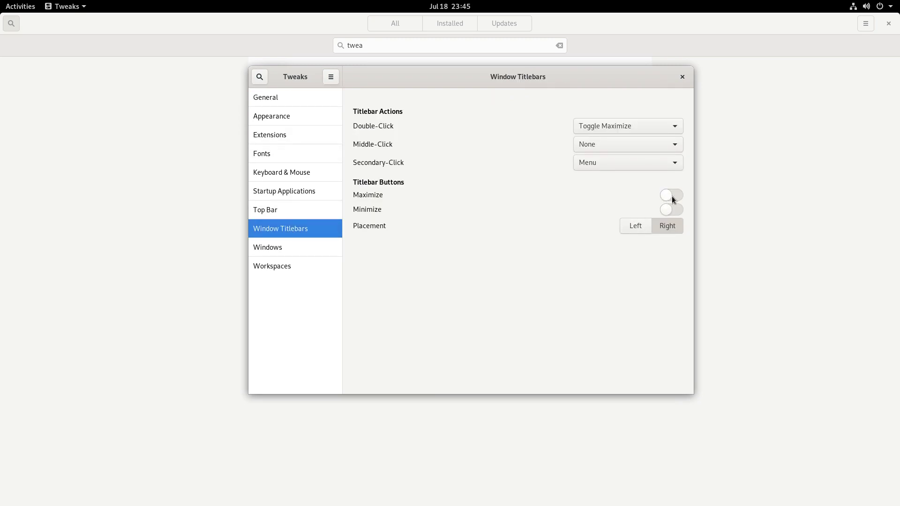
{"action": "left_click", "coordinate": [672, 210]}
{"action": "left_click_drag", "start_coordinate": [619, 94], "coordinate": [636, 132]}
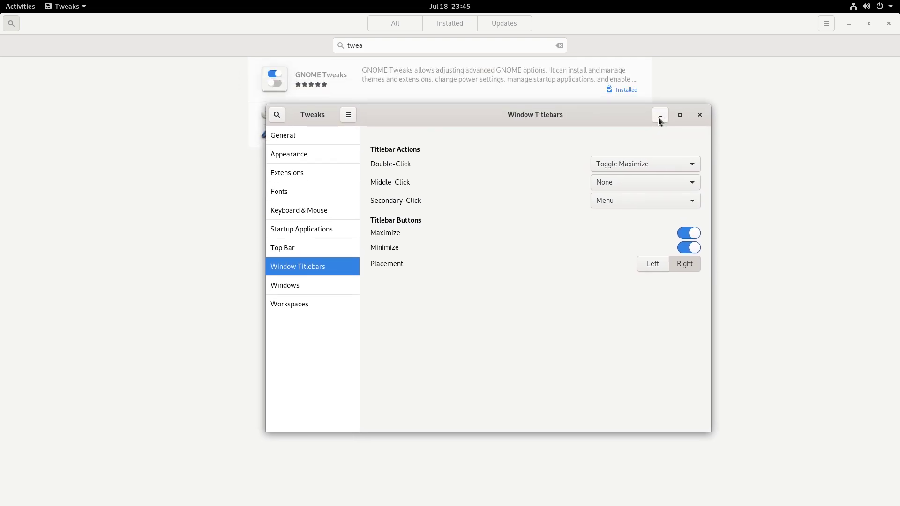
Minimize the Software and Firefox windows with their new titlebar buttons
{"action": "left_click", "coordinate": [763, 84]}
{"action": "left_click", "coordinate": [850, 24]}
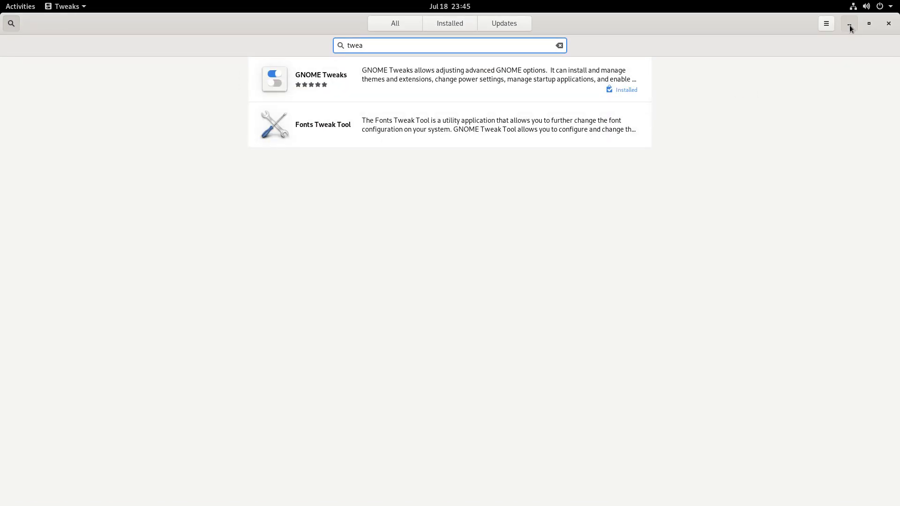
{"action": "left_click_drag", "start_coordinate": [724, 35], "coordinate": [679, 37]}
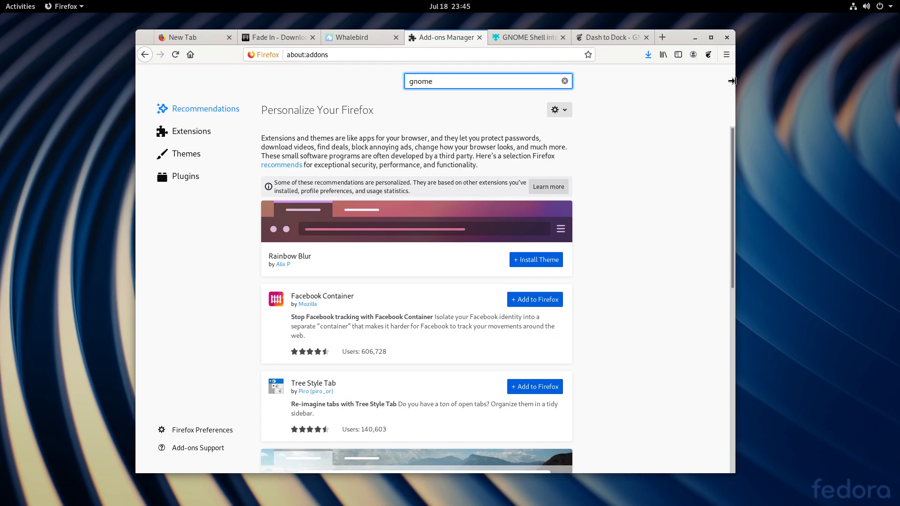
{"action": "mouse_move", "coordinate": [679, 37]}
{"action": "left_mouse_down"}
{"action": "mouse_move", "coordinate": [691, 50]}
{"action": "mouse_move", "coordinate": [690, 40]}
{"action": "left_mouse_up"}
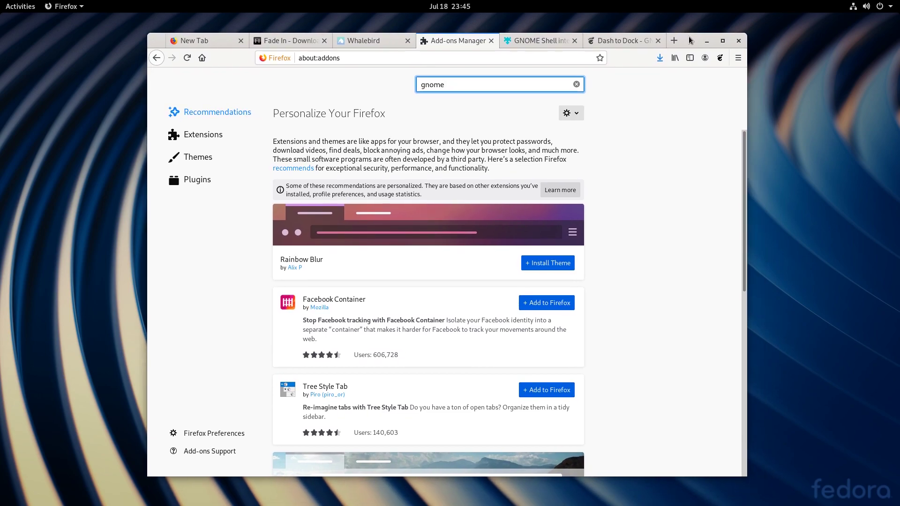
{"action": "left_click", "coordinate": [717, 58]}
{"action": "mouse_move", "coordinate": [693, 39]}
{"action": "left_mouse_down"}
{"action": "mouse_move", "coordinate": [705, 30]}
{"action": "mouse_move", "coordinate": [705, 41]}
{"action": "mouse_move", "coordinate": [701, 31]}
{"action": "left_mouse_up"}
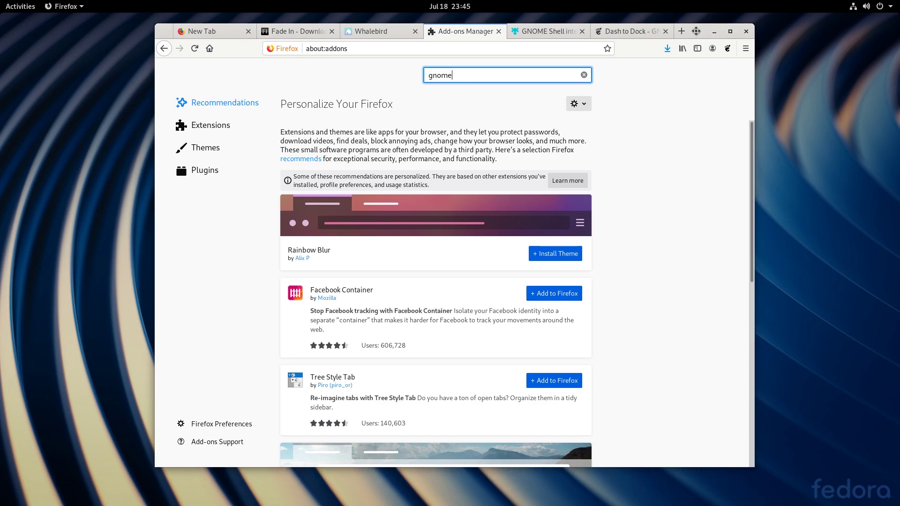
{"action": "left_click", "coordinate": [714, 32]}
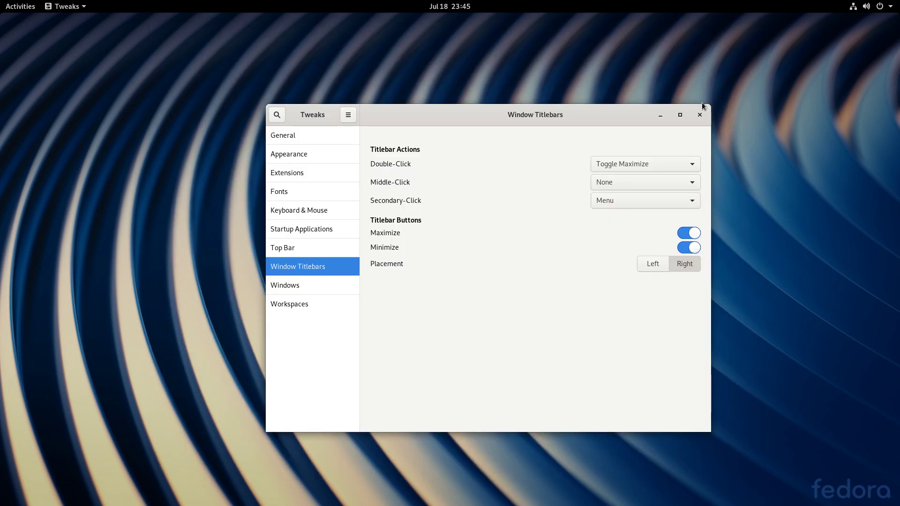
Minimize Tweaks and show all open windows in the activities overview
{"action": "left_click", "coordinate": [661, 115]}
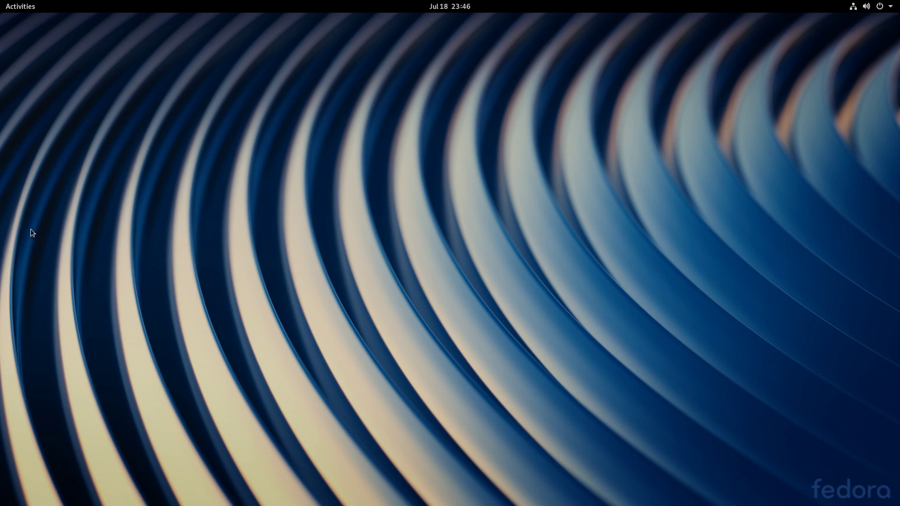
{"action": "left_click", "coordinate": [21, 7]}
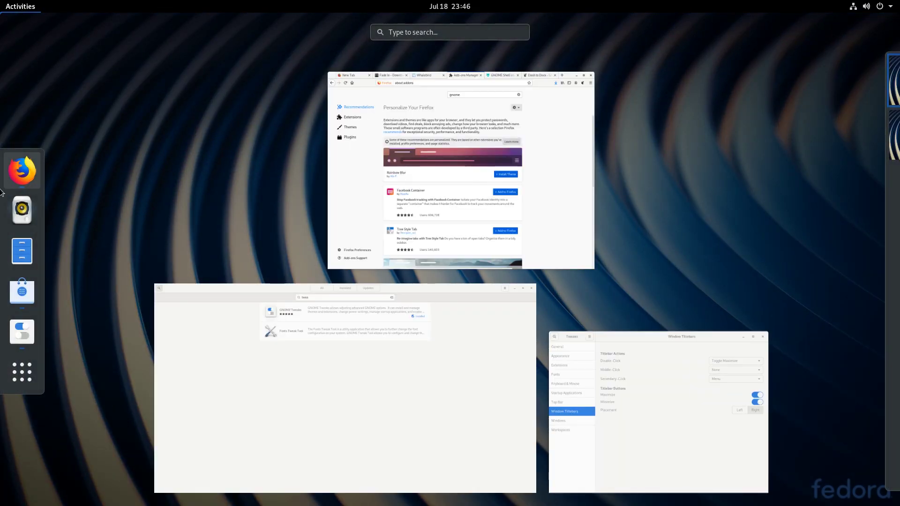
Show Firefox's Dash to Dock tab, then bring Tweaks back to the front
{"action": "left_click", "coordinate": [525, 184]}
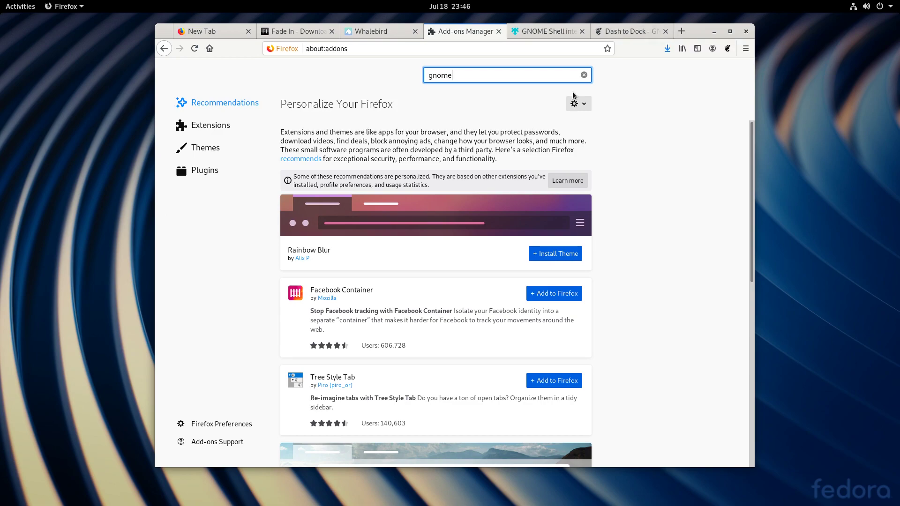
{"action": "left_click", "coordinate": [628, 34]}
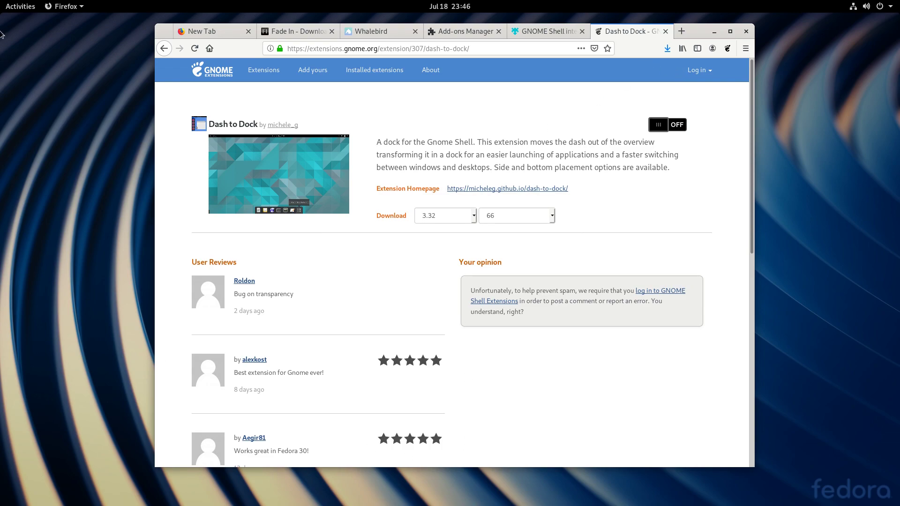
{"action": "left_click", "coordinate": [9, 7]}
{"action": "left_click", "coordinate": [624, 351]}
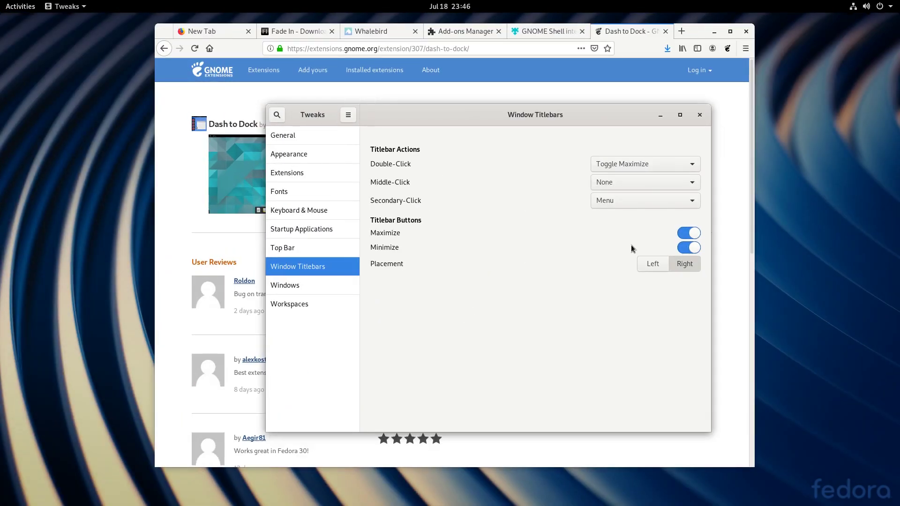
Turn on Dash to dock in the Extensions panel, then reposition and maximize Tweaks
{"action": "left_click", "coordinate": [289, 154]}
{"action": "left_click", "coordinate": [287, 173]}
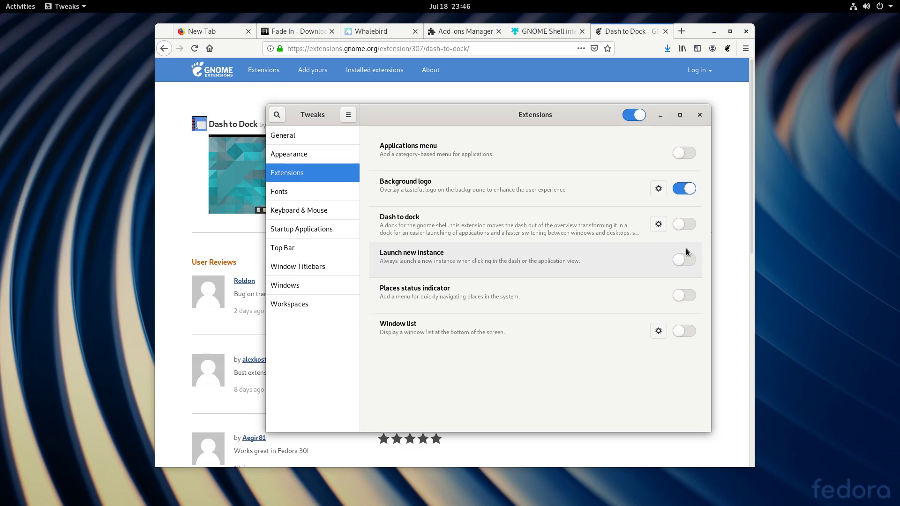
{"action": "left_click", "coordinate": [686, 225]}
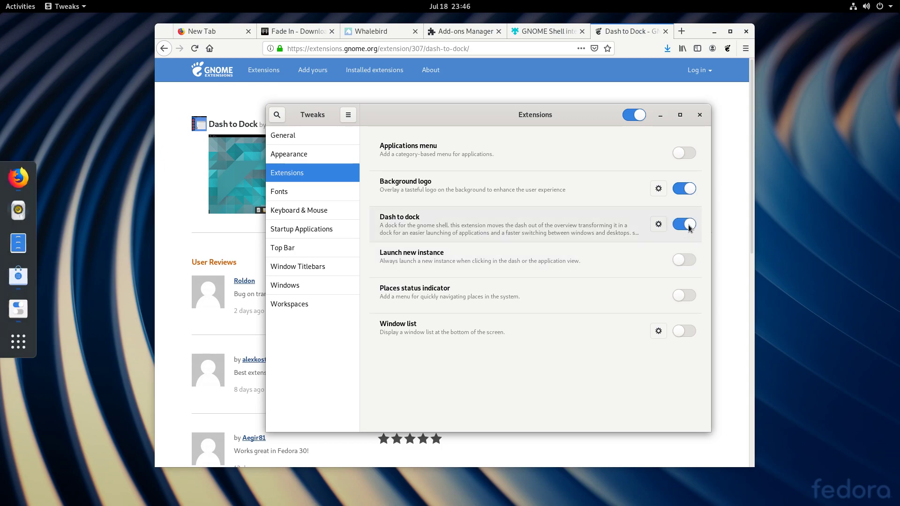
{"action": "left_click_drag", "start_coordinate": [500, 121], "coordinate": [481, 137]}
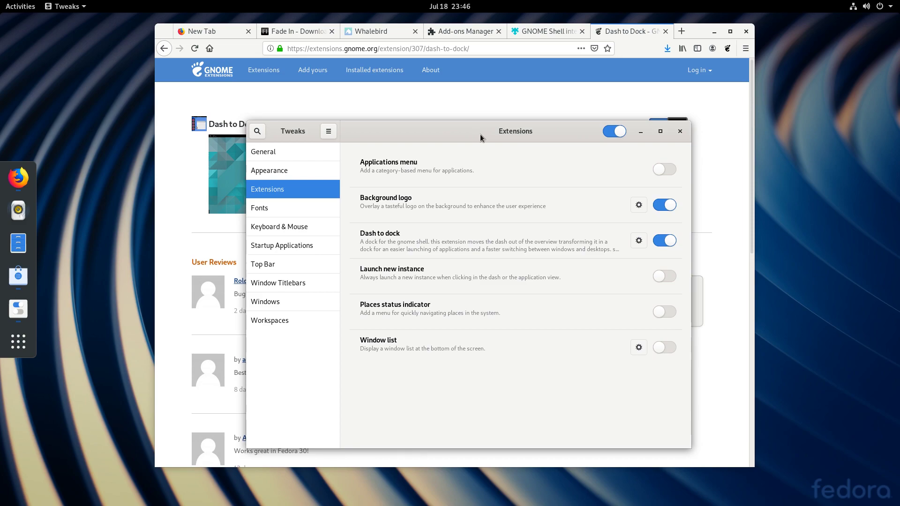
{"action": "left_click_drag", "start_coordinate": [481, 137], "coordinate": [422, 133]}
{"action": "left_click", "coordinate": [602, 128]}
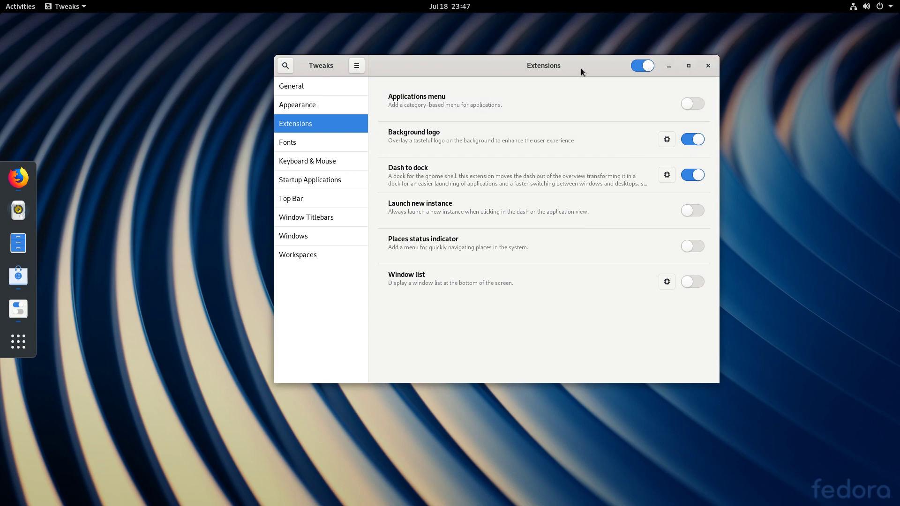
{"action": "left_click_drag", "start_coordinate": [581, 69], "coordinate": [588, 88]}
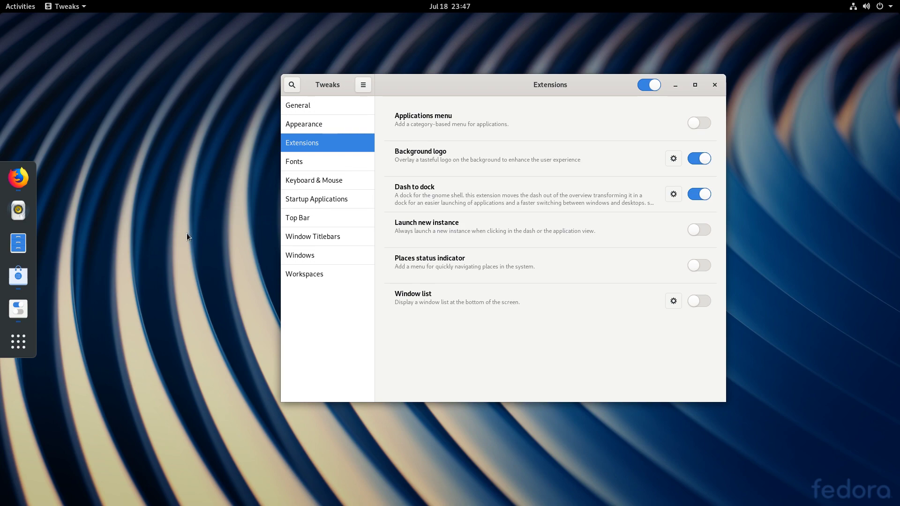
{"action": "left_click", "coordinate": [14, 342]}
{"action": "left_click", "coordinate": [12, 344]}
{"action": "left_click", "coordinate": [22, 7]}
{"action": "left_click", "coordinate": [22, 8]}
{"action": "left_click", "coordinate": [22, 9]}
{"action": "left_click", "coordinate": [713, 412]}
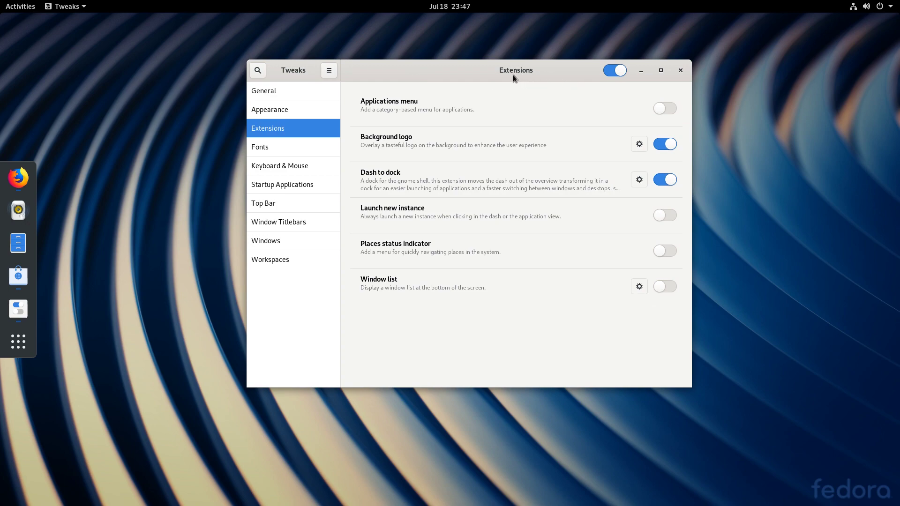
{"action": "left_click_drag", "start_coordinate": [488, 70], "coordinate": [522, 78]}
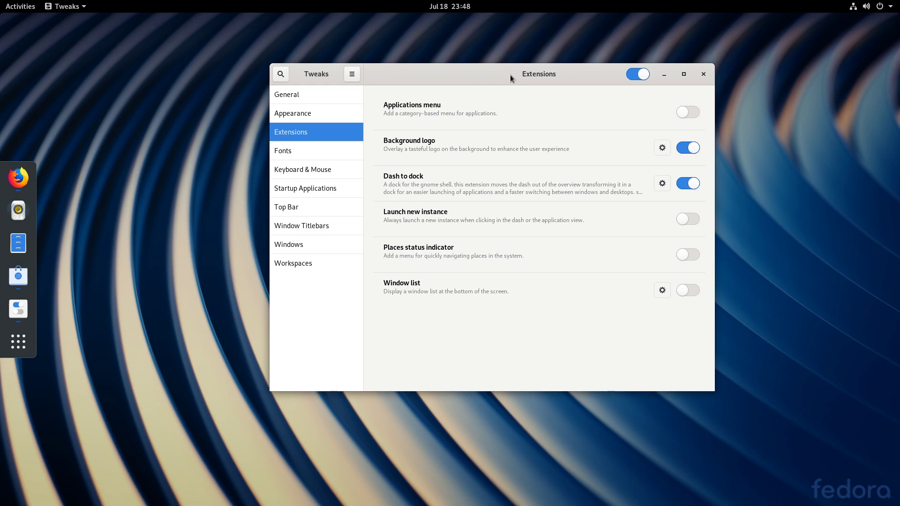
{"action": "left_click_drag", "start_coordinate": [492, 80], "coordinate": [457, 98]}
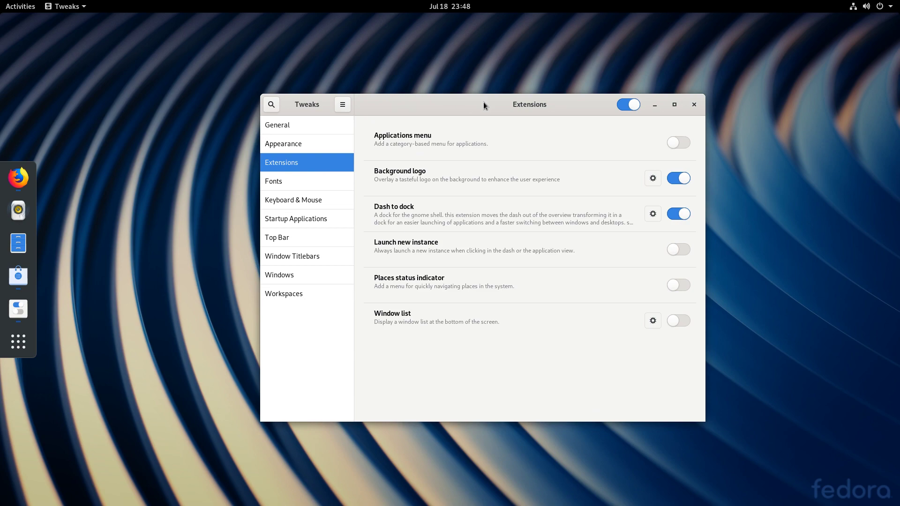
Set Dash to Dock's Position on screen to Bottom and close its settings
{"action": "left_click", "coordinate": [653, 214]}
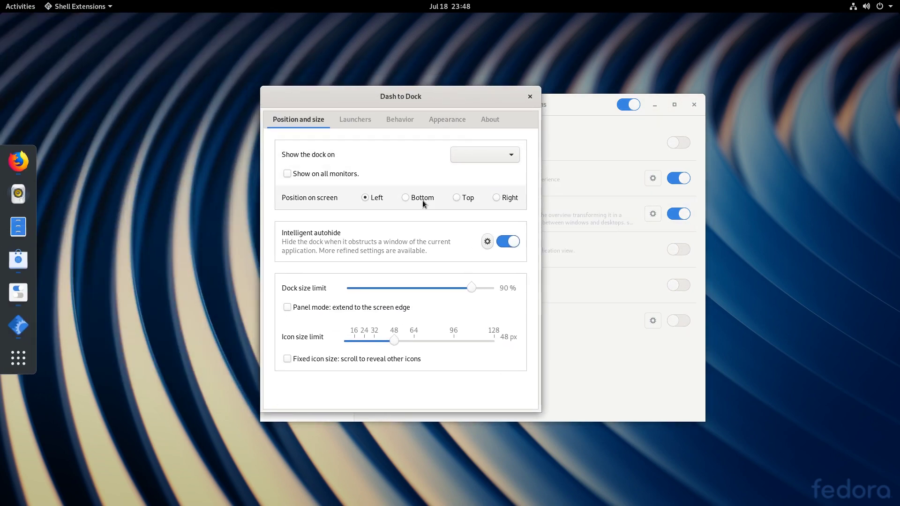
{"action": "left_click", "coordinate": [423, 200]}
{"action": "left_click", "coordinate": [529, 96]}
{"action": "left_click_drag", "start_coordinate": [553, 101], "coordinate": [530, 56]}
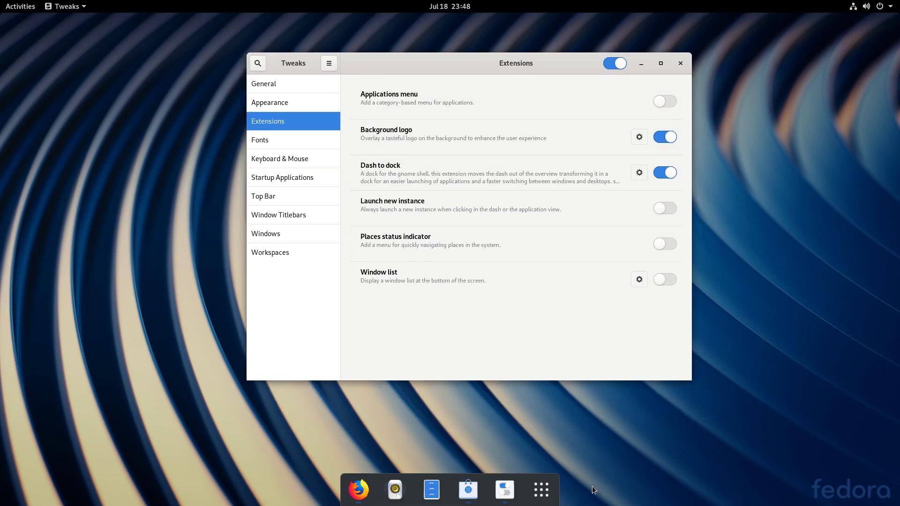
{"action": "left_click_drag", "start_coordinate": [422, 70], "coordinate": [459, 38]}
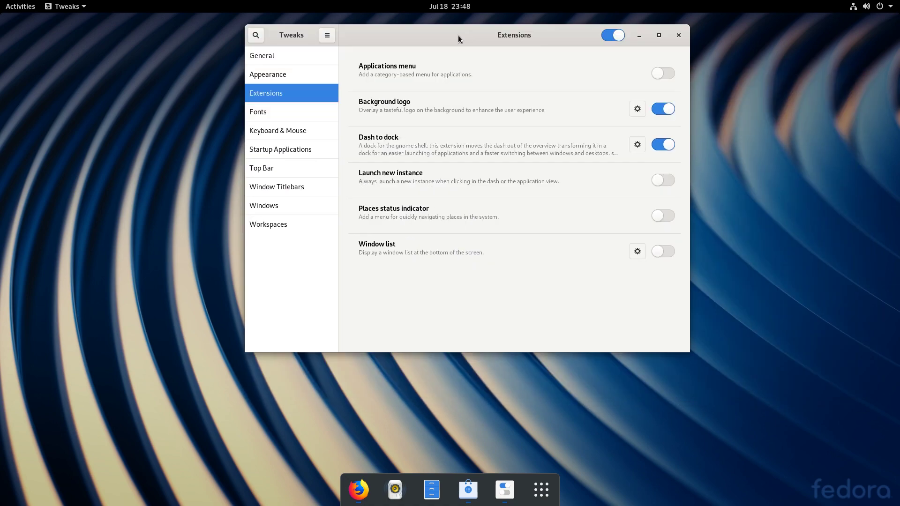